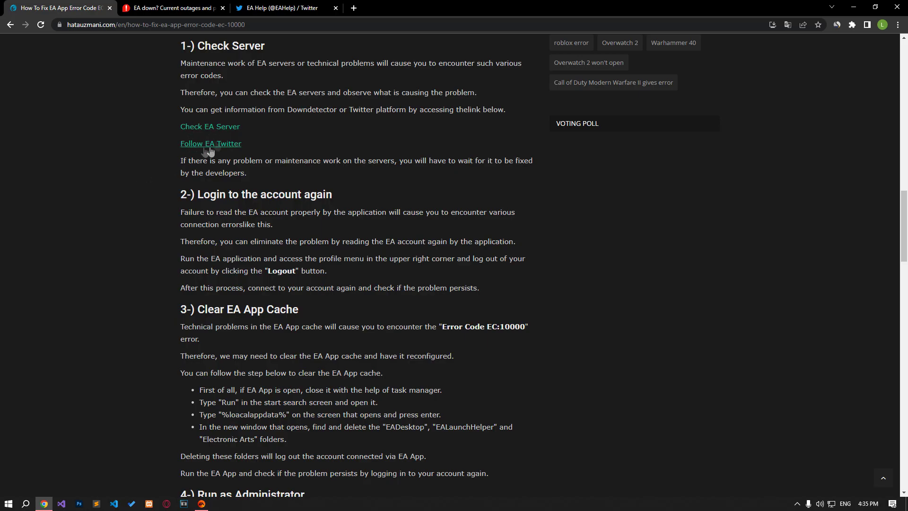
# Check the EA outage reports on Downdetector and the latest posts on the EA Help Twitter page
pyautogui.click(162, 8)
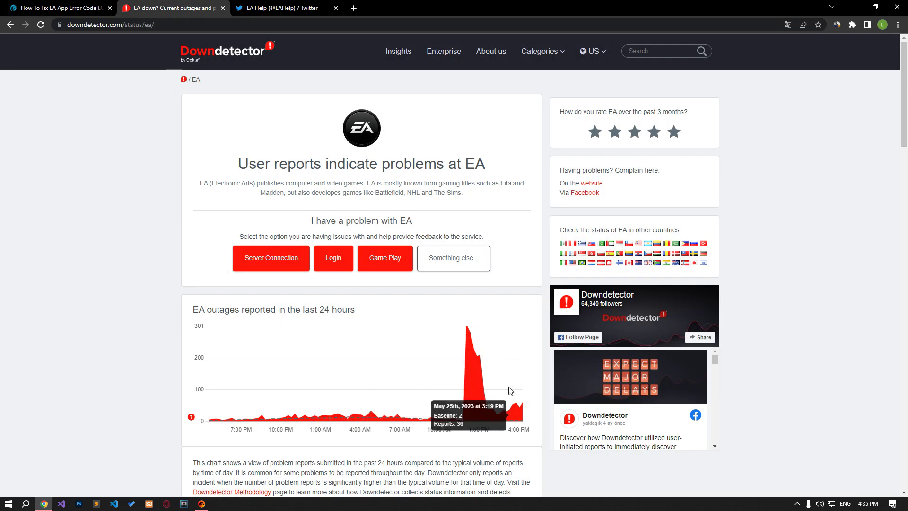
pyautogui.click(266, 5)
pyautogui.scroll(-12, 85, 358)
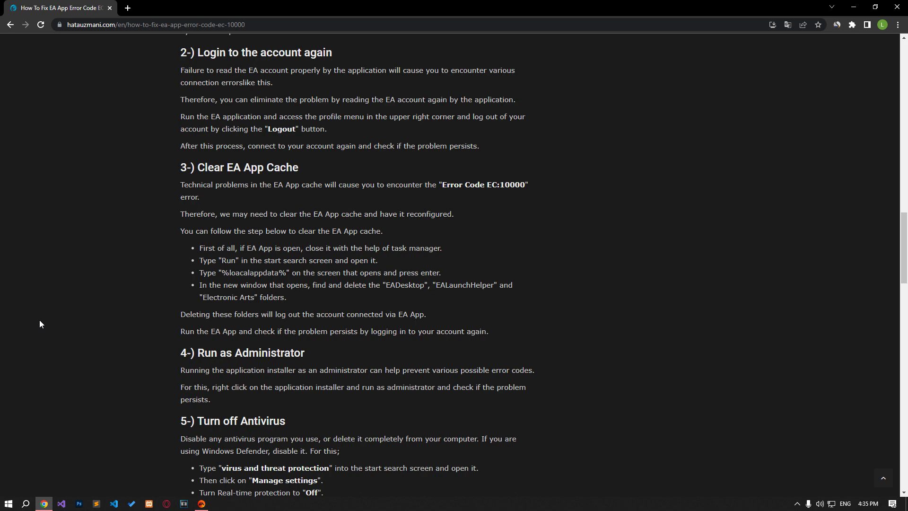
# Switch to the EA app and open the signed-in account's profile menu
pyautogui.click(201, 503)
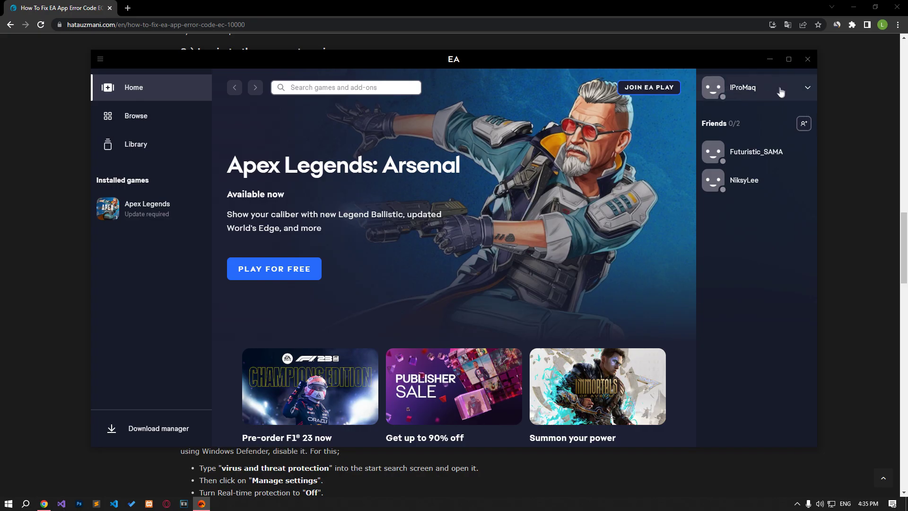
pyautogui.click(756, 97)
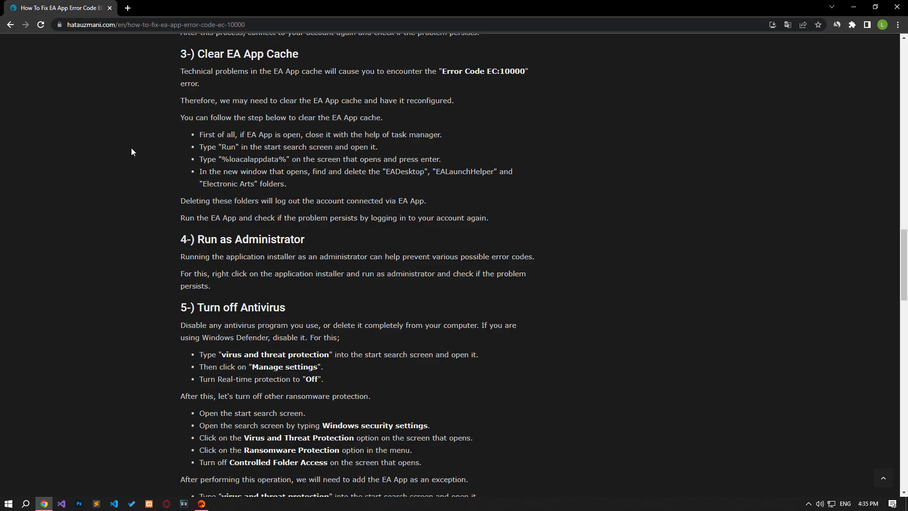
# End the EA process in Task Manager, using the simplified view, and close Task Manager
pyautogui.rightClick(304, 504)
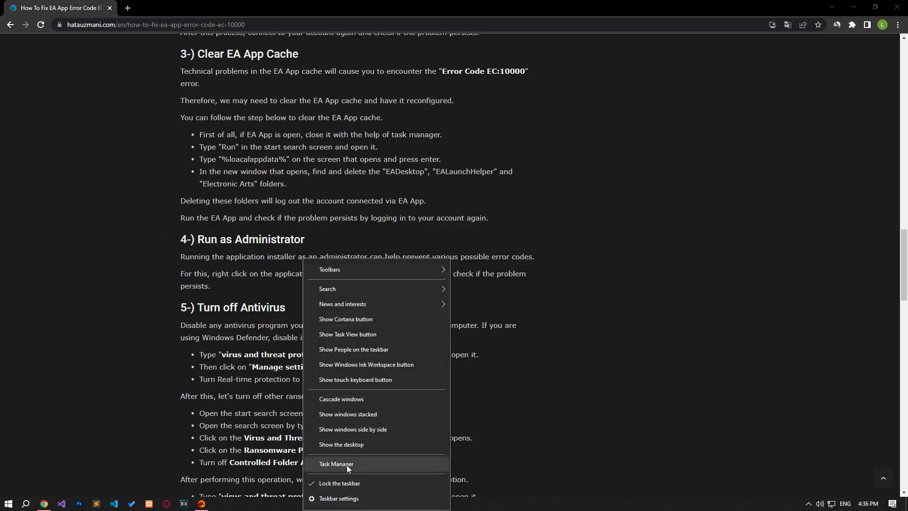
pyautogui.click(337, 464)
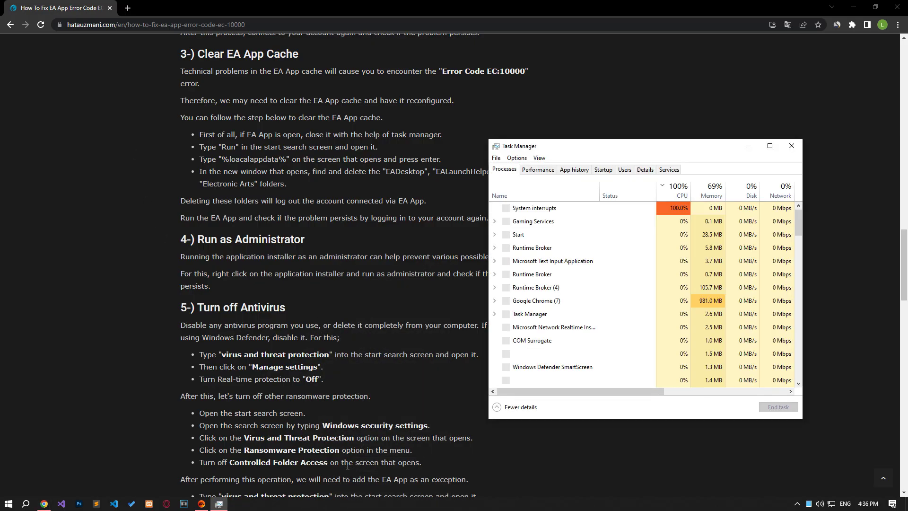
pyautogui.click(522, 409)
pyautogui.click(505, 160)
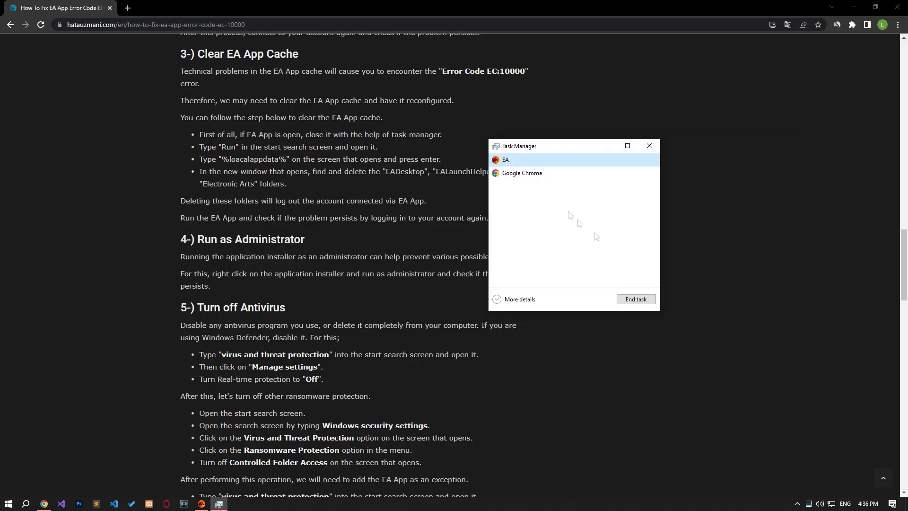
pyautogui.click(635, 298)
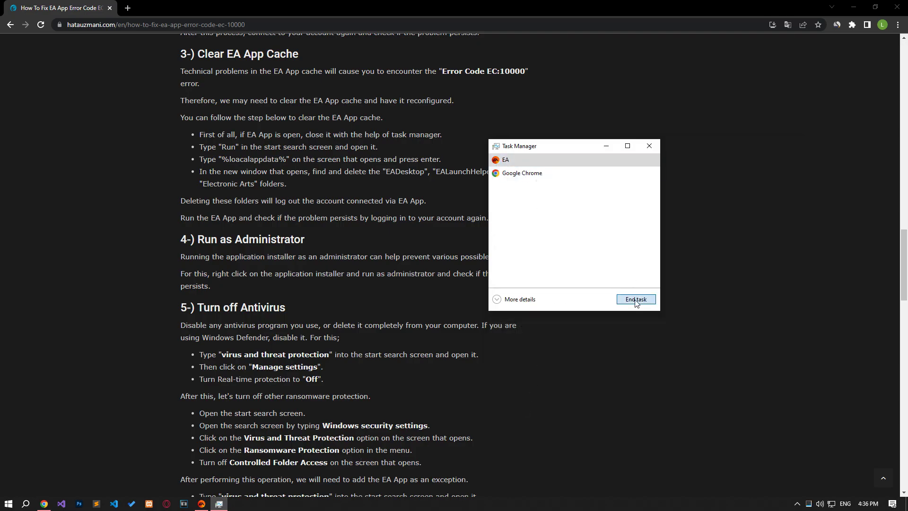
pyautogui.click(651, 148)
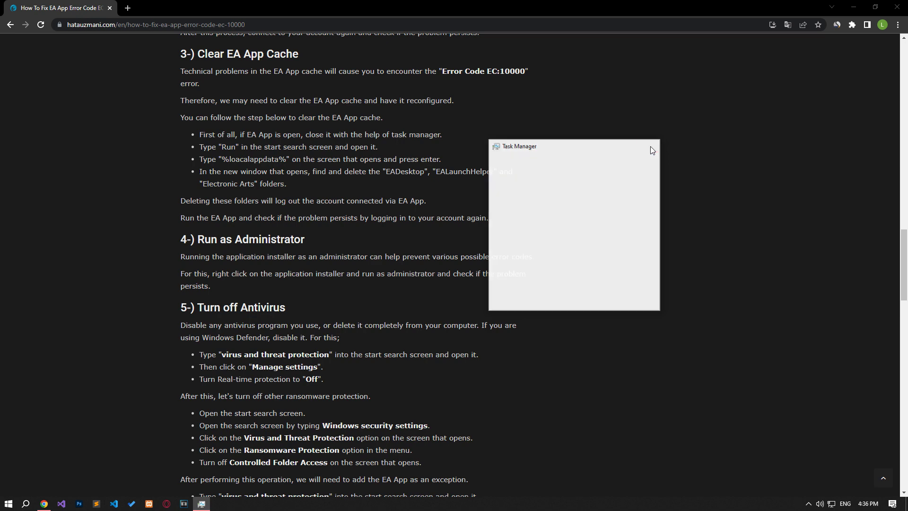
# Copy the app data path from the article's cache instructions and use it in Run to open the AppData\Local folder
pyautogui.click(4, 504)
pyautogui.write('run')
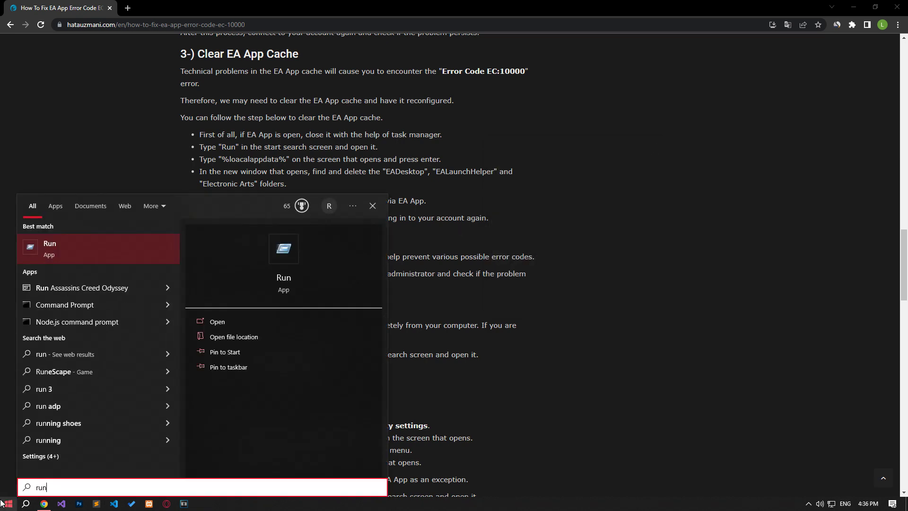
pyautogui.click(66, 243)
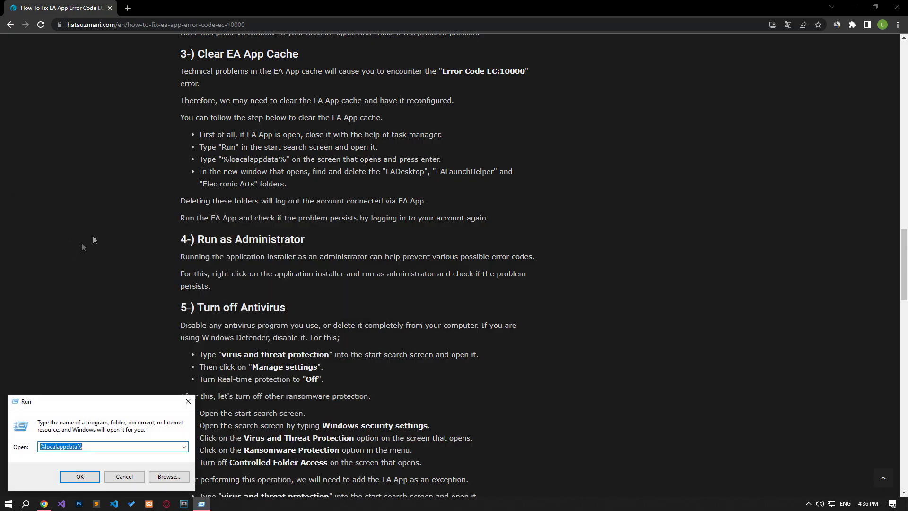
pyautogui.moveTo(222, 161); pyautogui.dragTo(287, 161)
pyautogui.hotkey('ctrl', 'c')
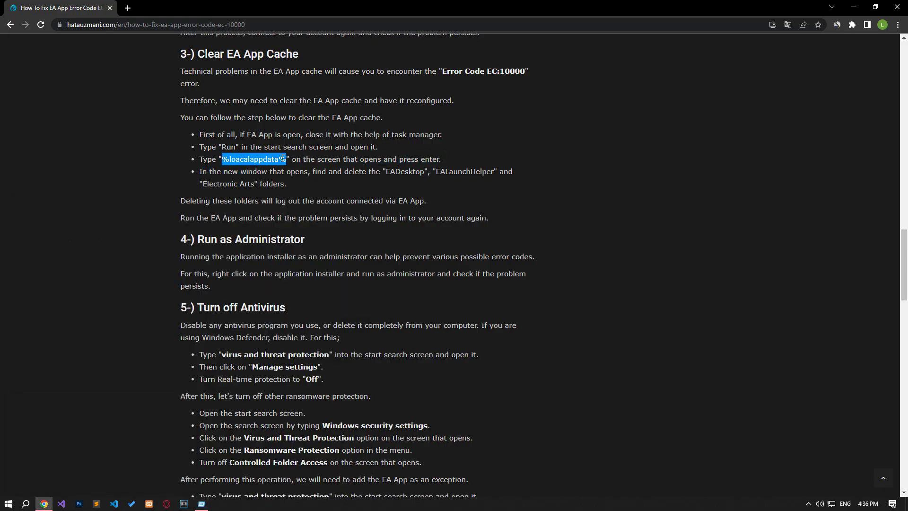
pyautogui.click(201, 503)
pyautogui.press('BackSpace')
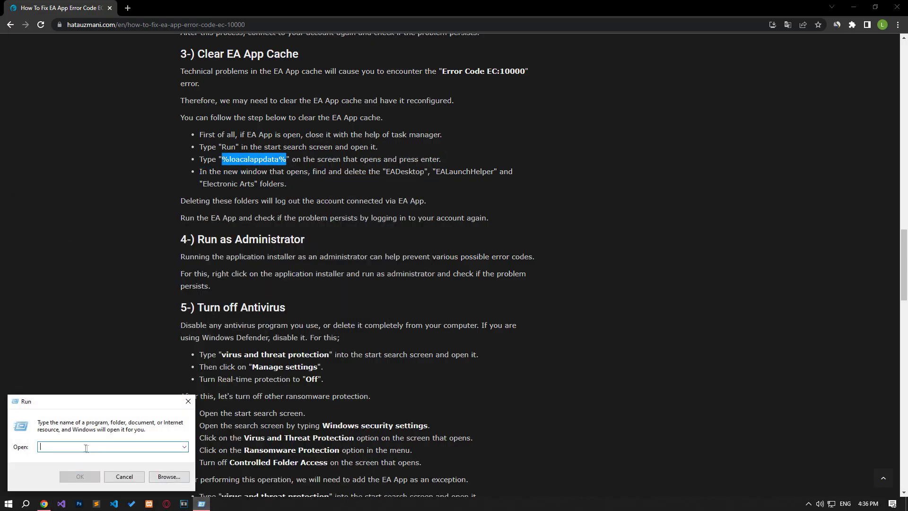
pyautogui.rightClick(90, 446)
pyautogui.click(143, 358)
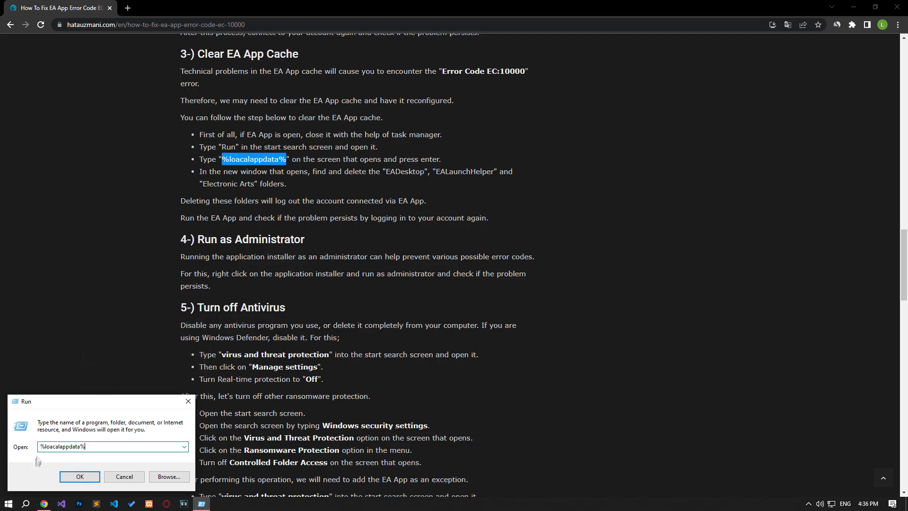
pyautogui.click(77, 475)
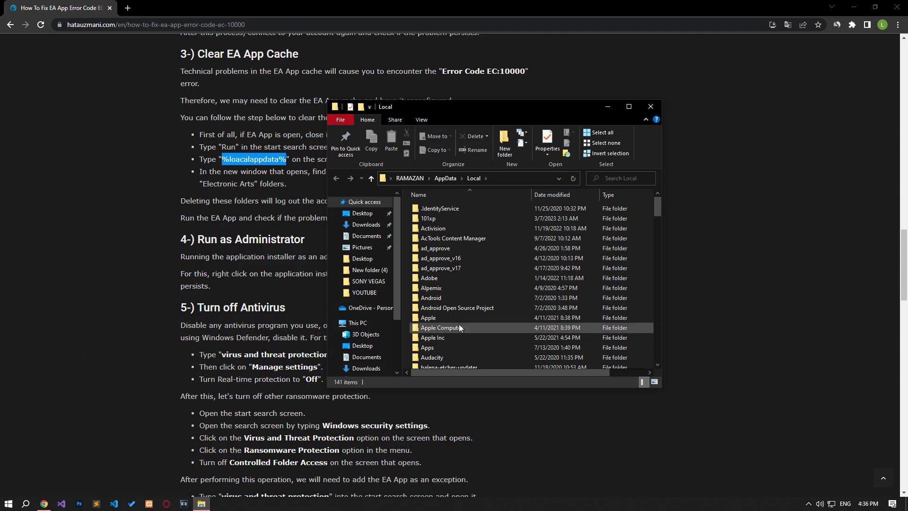
# Delete the EADesktop, EALaunchHelper and Electronic Arts folders from AppData\Local
pyautogui.scroll(-14, 463, 303)
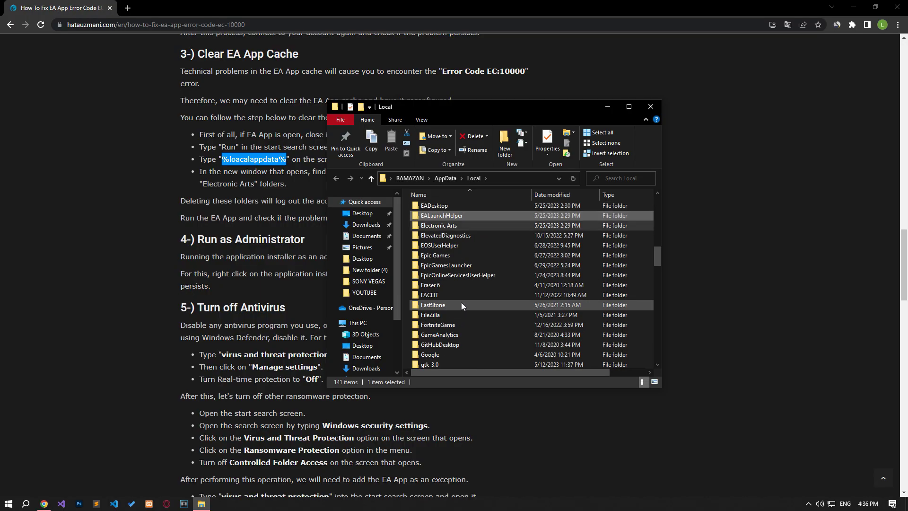
pyautogui.click(451, 226)
pyautogui.click(424, 206)
pyautogui.scroll(1, 425, 207)
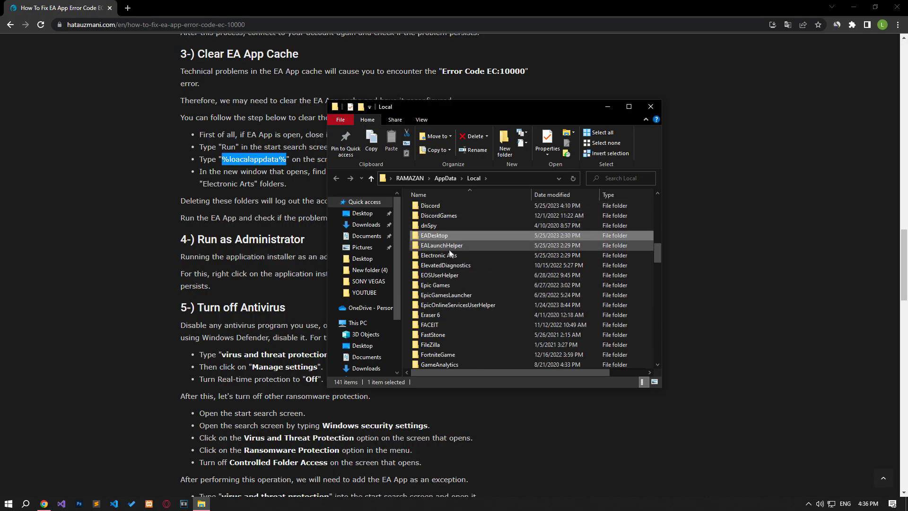
pyautogui.keyDown('ctrl'); pyautogui.click(437, 246); pyautogui.keyUp('ctrl')
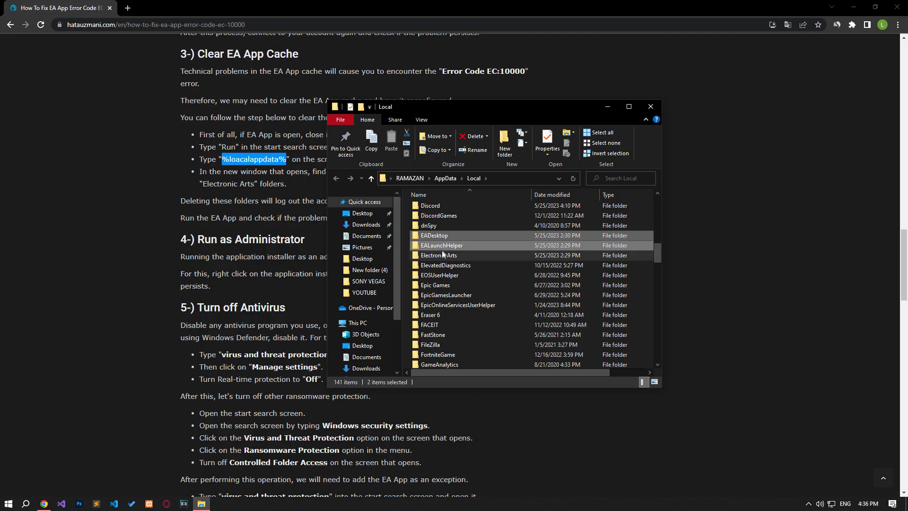
pyautogui.keyDown('ctrl'); pyautogui.click(444, 256); pyautogui.keyUp('ctrl')
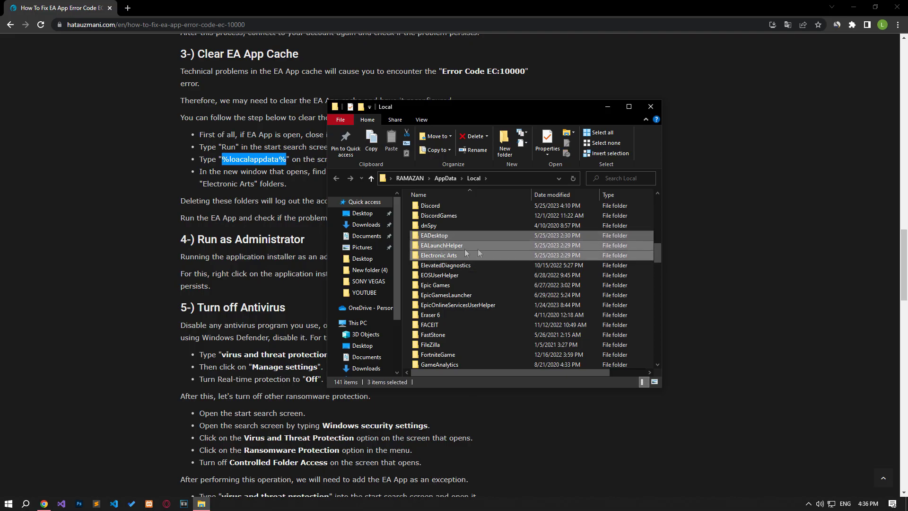
pyautogui.rightClick(496, 250)
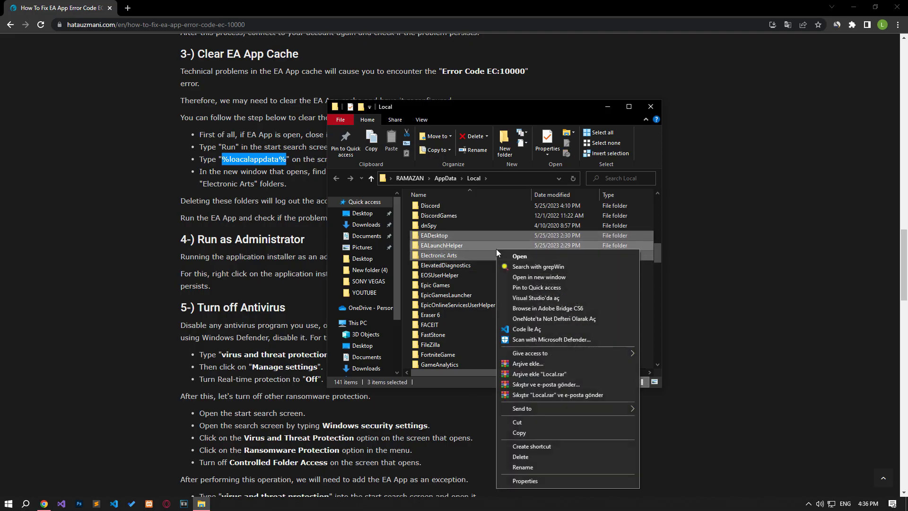
pyautogui.click(539, 455)
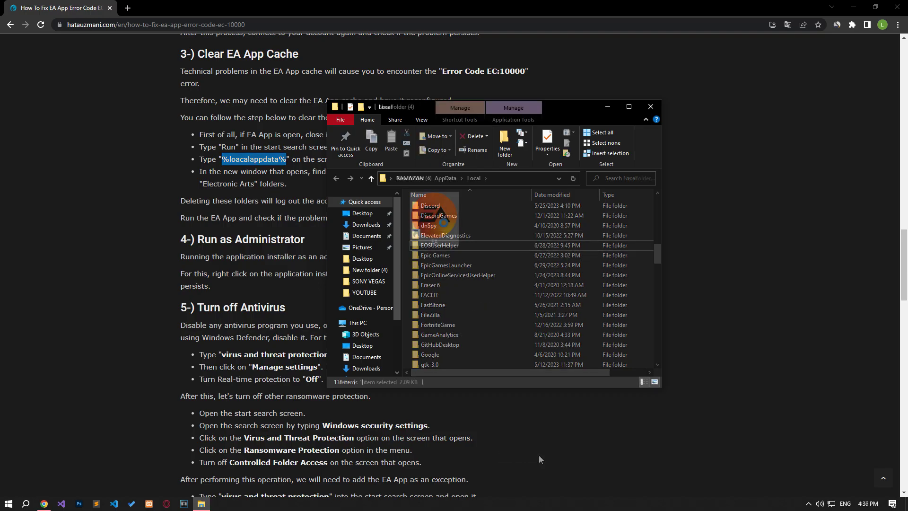
# Bring up the available actions for the EA shortcut in New folder (4)
pyautogui.rightClick(444, 223)
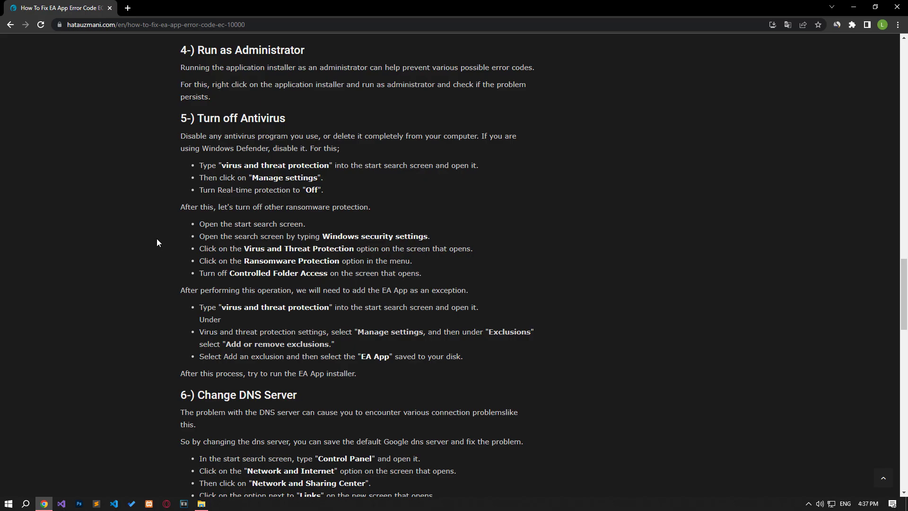
pyautogui.click(201, 504)
pyautogui.click(450, 225)
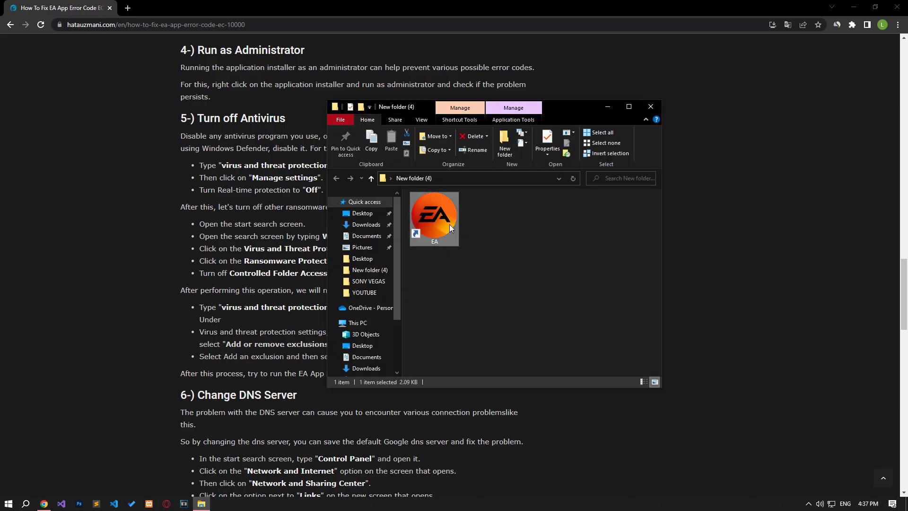
pyautogui.rightClick(449, 224)
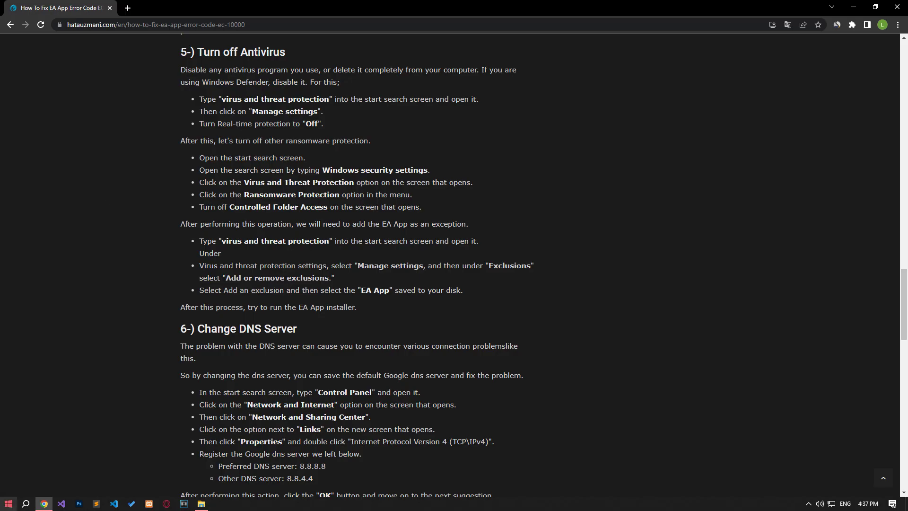
# Open the Windows Virus & threat protection settings and go to the Controlled folder access page
pyautogui.click(8, 503)
pyautogui.write('vir')
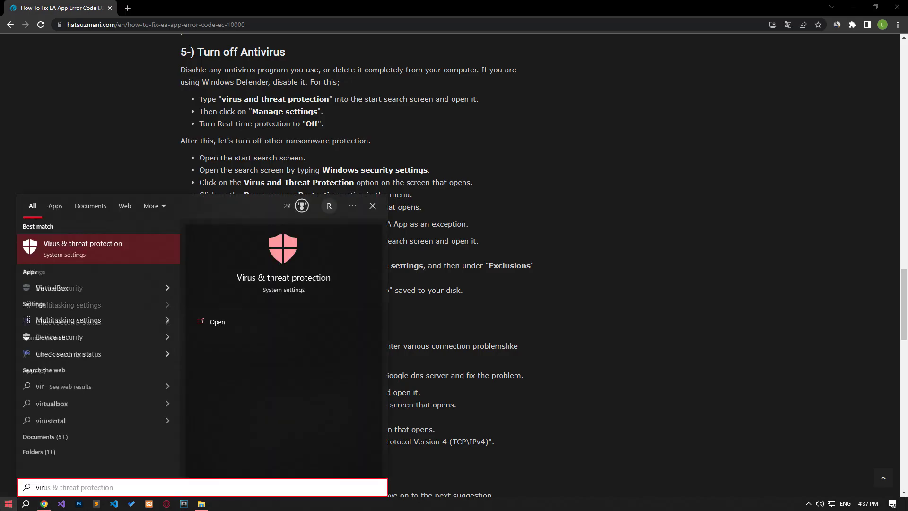
pyautogui.click(99, 243)
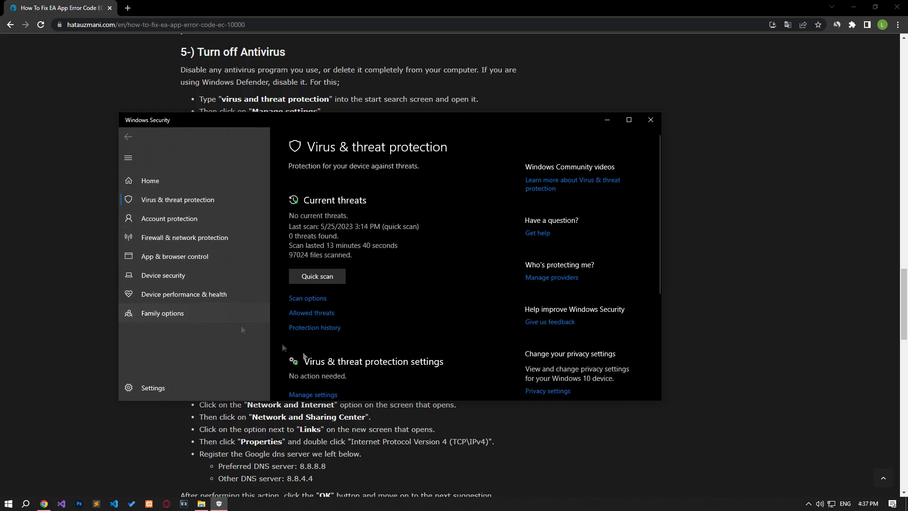
pyautogui.scroll(-5, 325, 339)
pyautogui.click(326, 316)
pyautogui.scroll(-6, 323, 314)
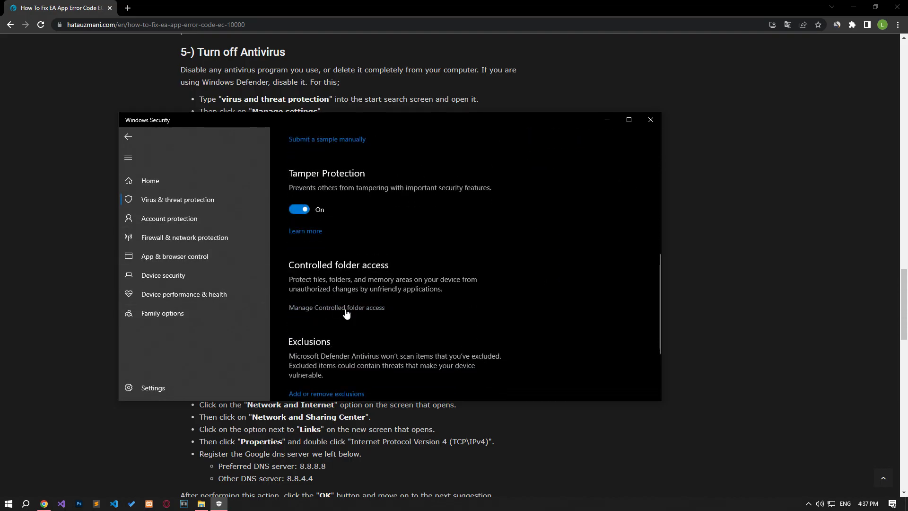
pyautogui.click(367, 316)
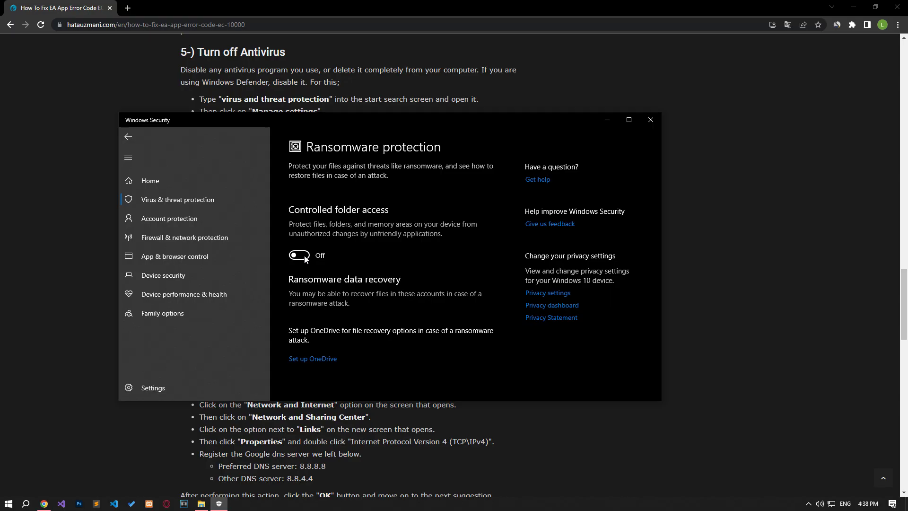
# Return to the Virus & threat protection settings and turn off Real-time protection
pyautogui.click(128, 137)
pyautogui.scroll(5, 327, 240)
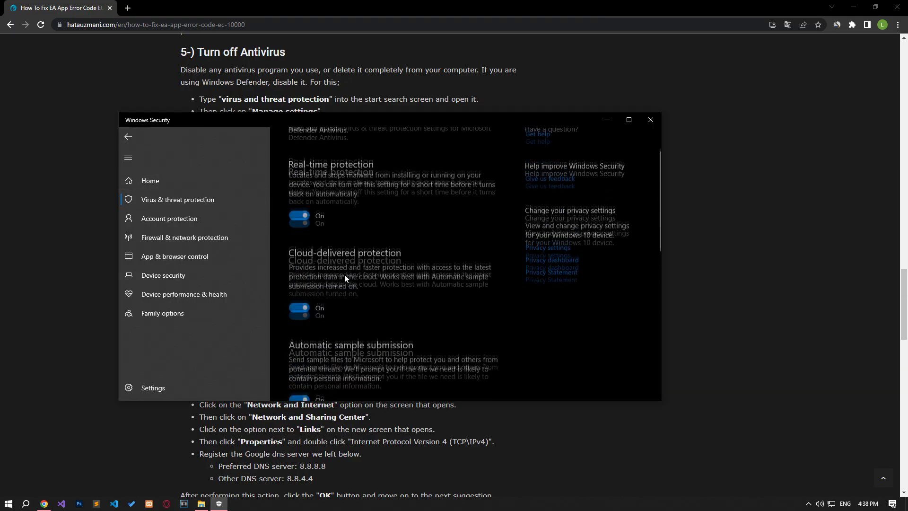
pyautogui.click(302, 259)
# Start adding a folder exclusion to Microsoft Defender Antivirus and browse to Local Disk (C:)
pyautogui.scroll(-5, 385, 309)
pyautogui.scroll(-4, 385, 310)
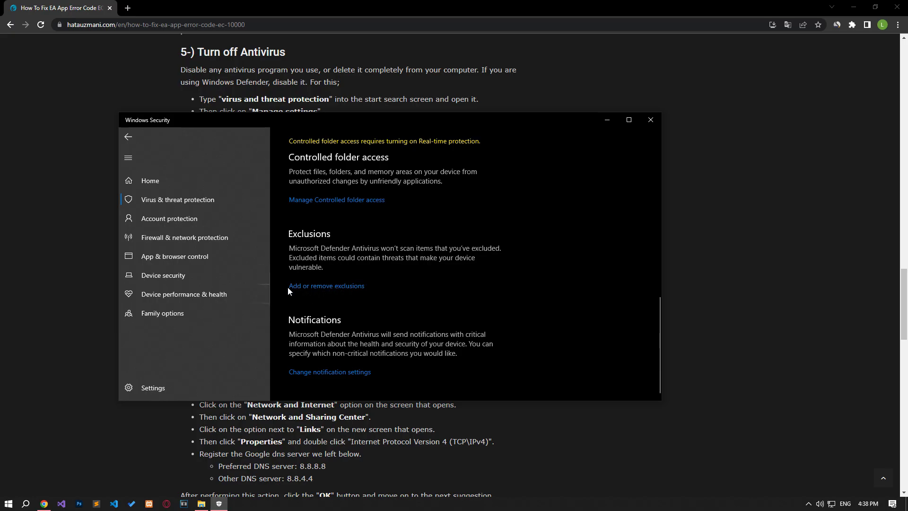
pyautogui.click(336, 286)
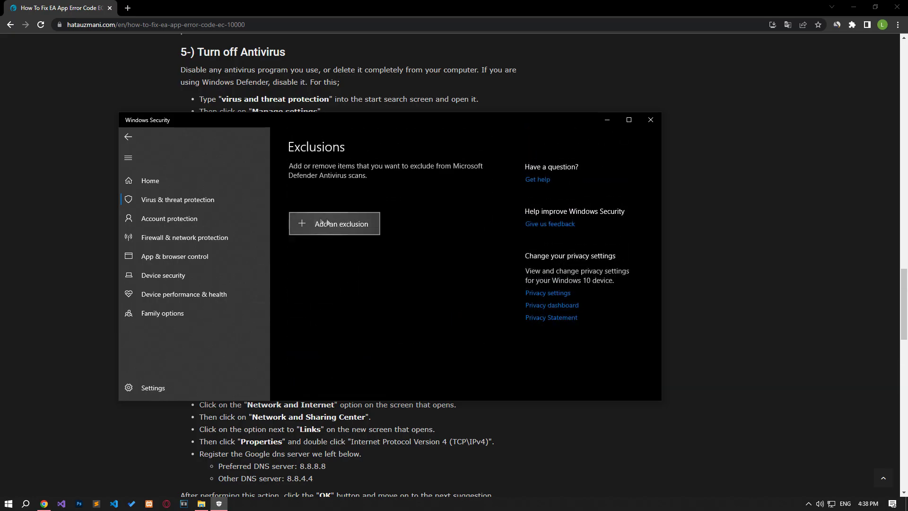
pyautogui.click(343, 228)
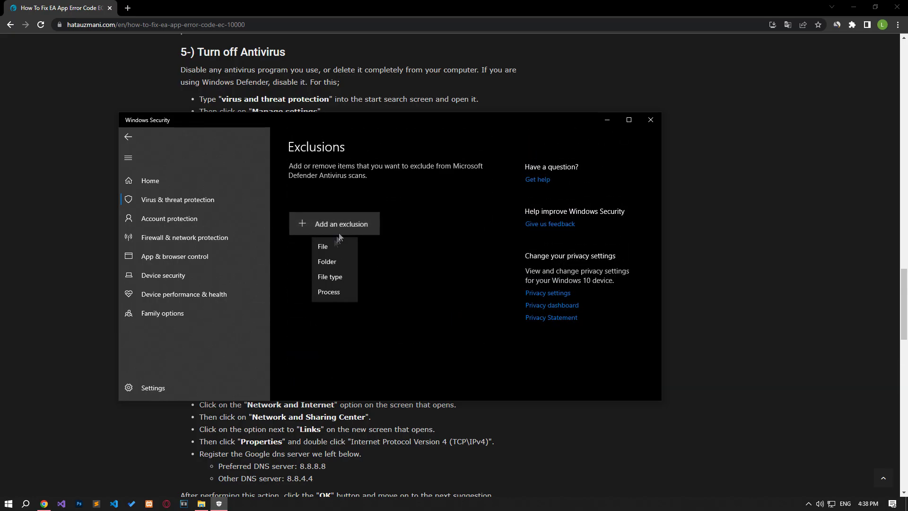
pyautogui.click(333, 267)
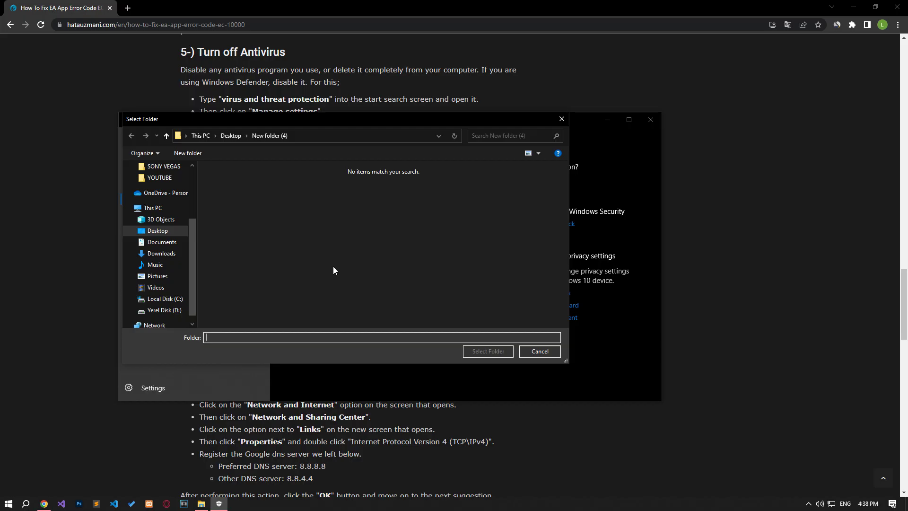
pyautogui.click(165, 299)
# Look through C:\Program Files (x86) for the EA installation folder and return to Local Disk (C:)
pyautogui.scroll(-2, 281, 284)
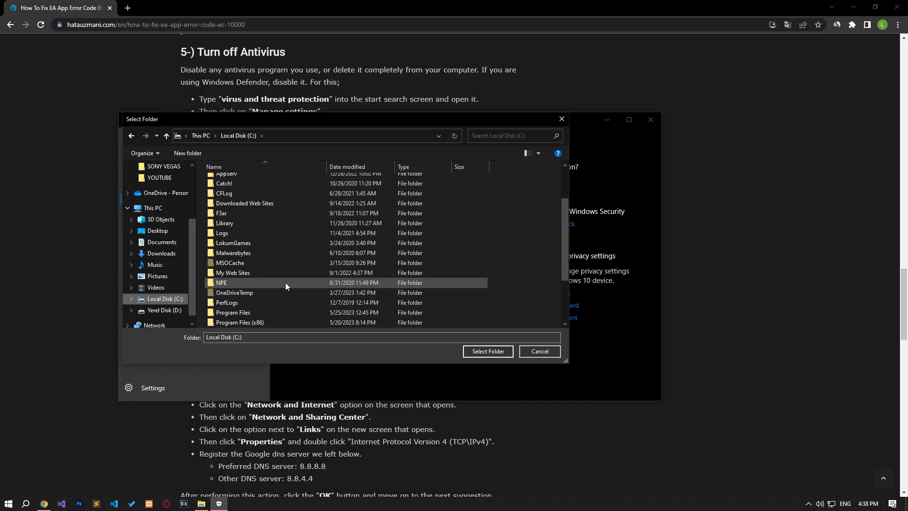
pyautogui.doubleClick(246, 320)
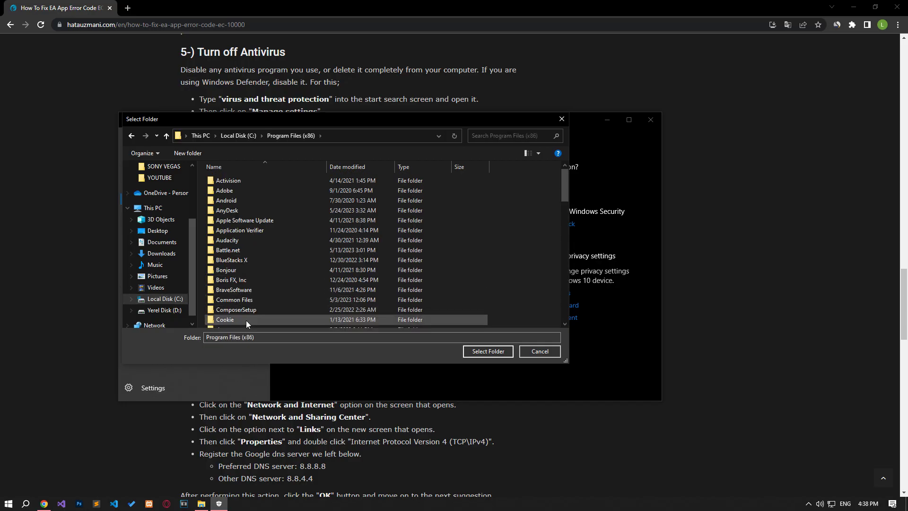
pyautogui.click(246, 320)
pyautogui.scroll(-5, 246, 323)
pyautogui.press('Down')
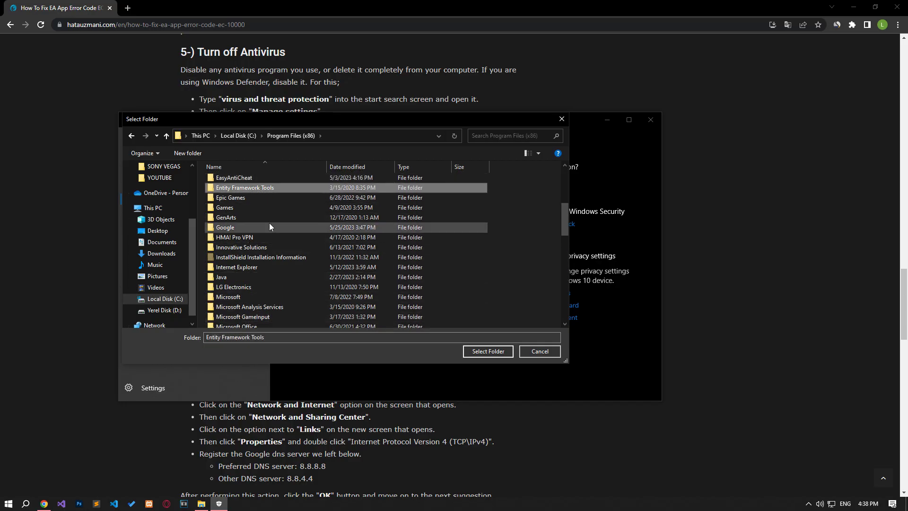
pyautogui.click(254, 140)
# Choose the Electronic Arts folder in C:\Program Files as the folder excluded from antivirus scans
pyautogui.scroll(-5, 250, 293)
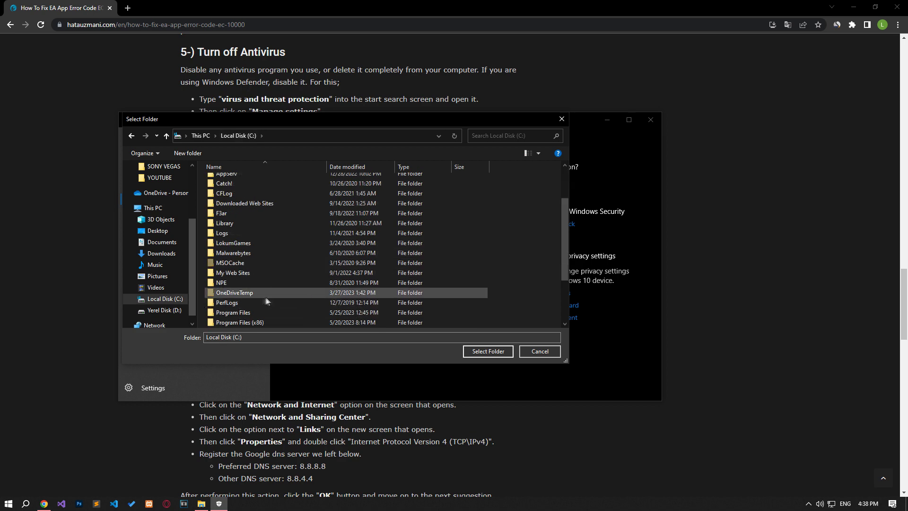
pyautogui.doubleClick(245, 253)
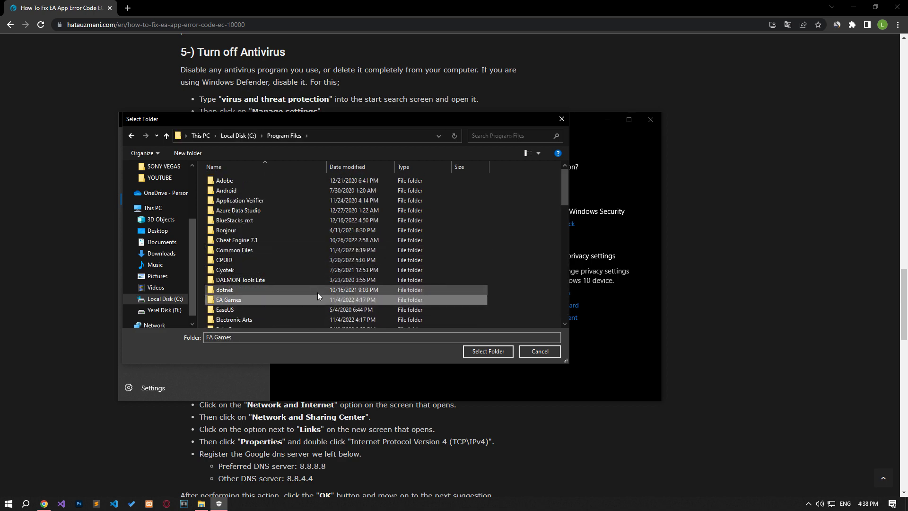
pyautogui.click(256, 310)
pyautogui.click(237, 320)
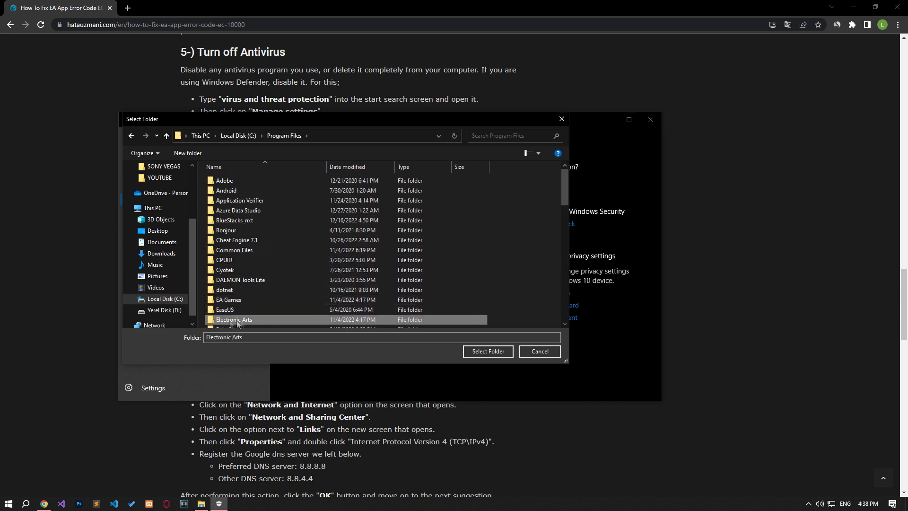
pyautogui.doubleClick(237, 319)
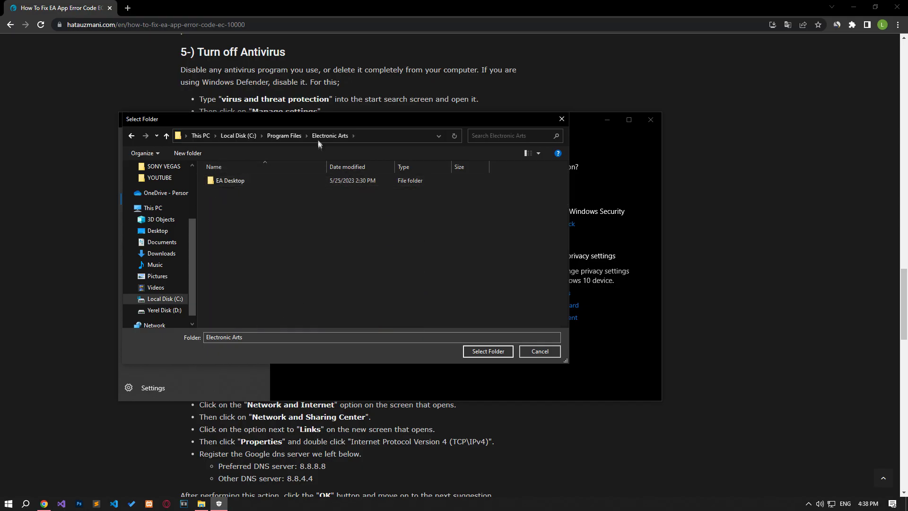
pyautogui.click(284, 135)
pyautogui.scroll(-1, 244, 307)
pyautogui.click(262, 293)
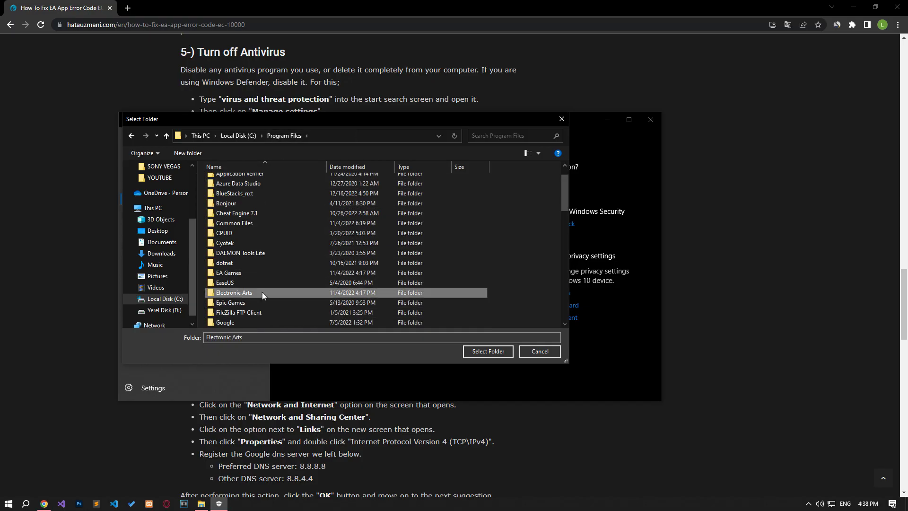
pyautogui.click(488, 353)
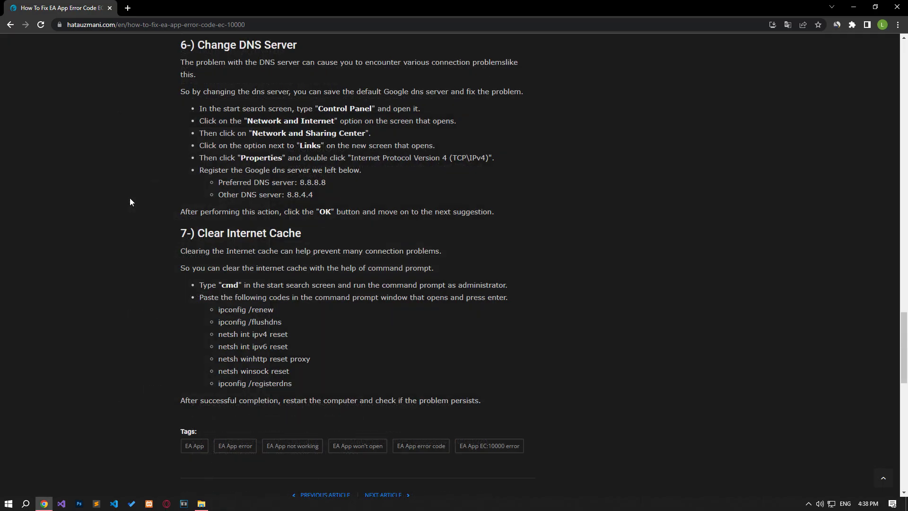
# Open Control Panel and go to the Network and Sharing Center under Network and Internet
pyautogui.click(8, 503)
pyautogui.write('control')
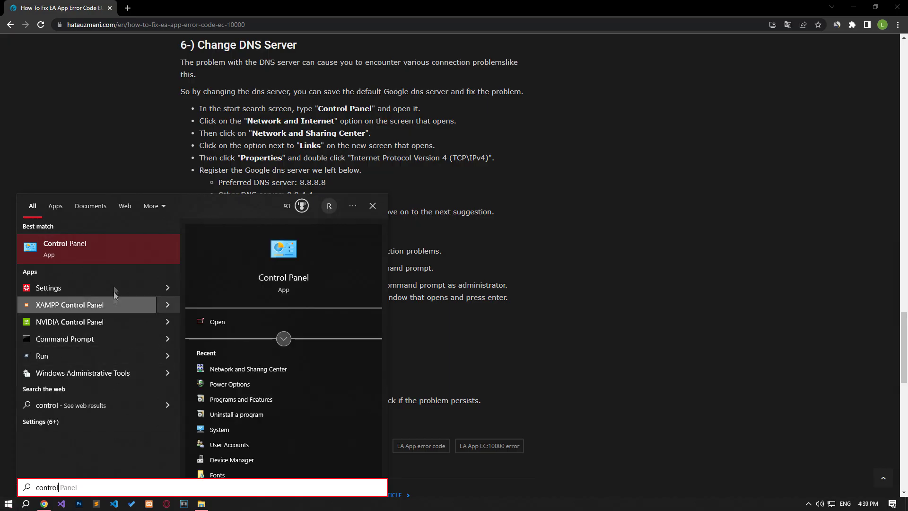
pyautogui.click(57, 248)
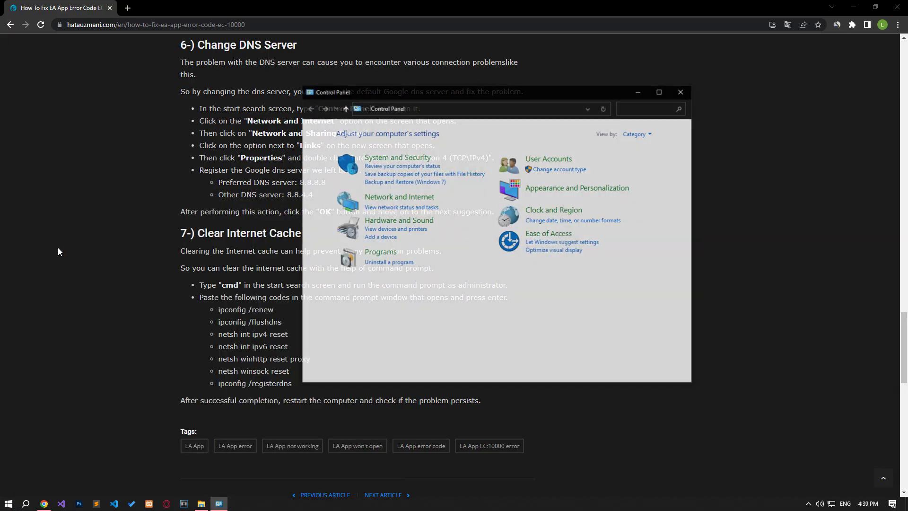
pyautogui.click(418, 198)
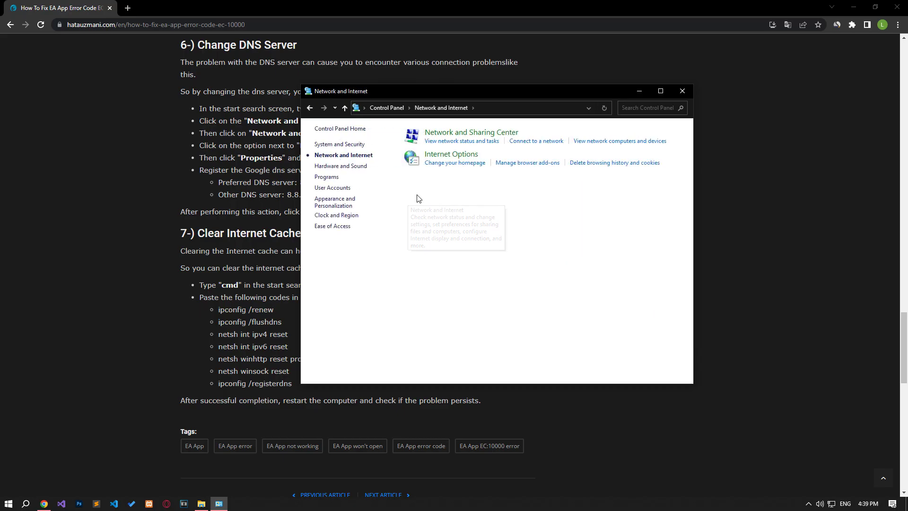
pyautogui.click(497, 135)
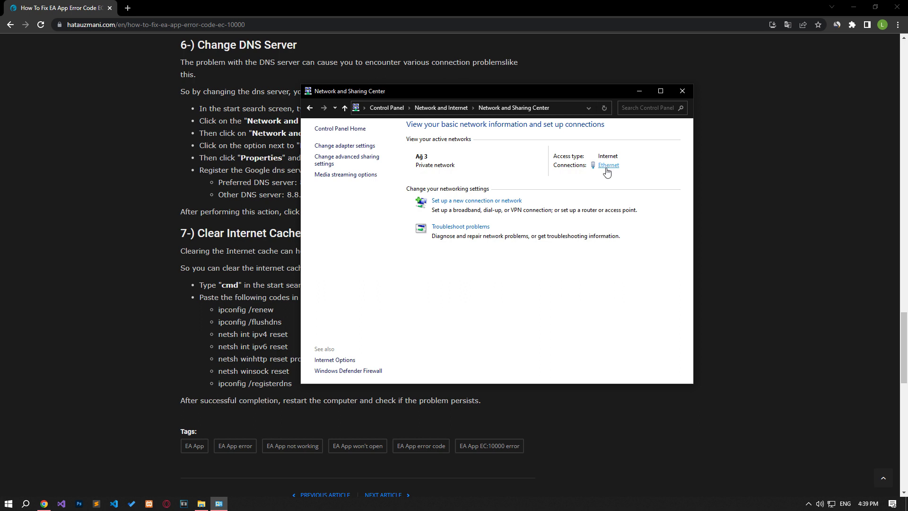
# Set the Ethernet connection's IPv4 properties to use preferred DNS server 8.8.8.8 and alternate DNS server 8.8.4.4
pyautogui.click(607, 166)
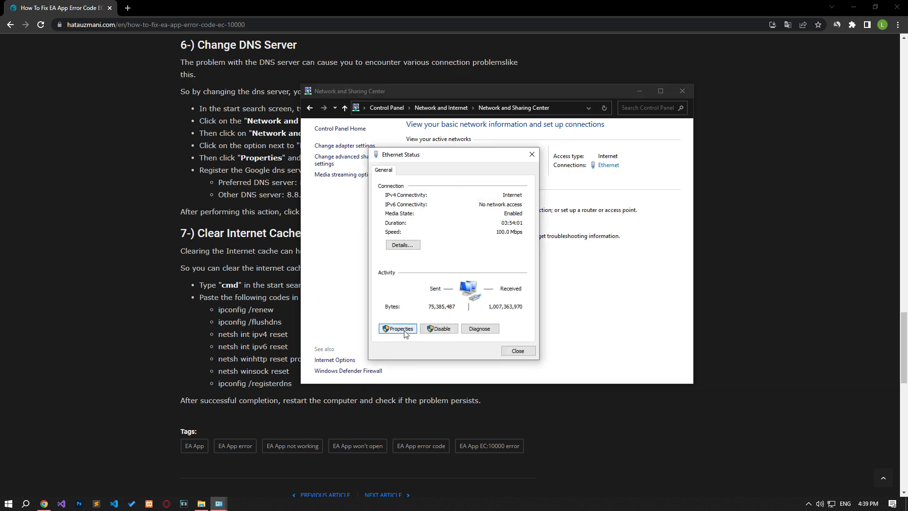
pyautogui.click(404, 331)
pyautogui.click(415, 273)
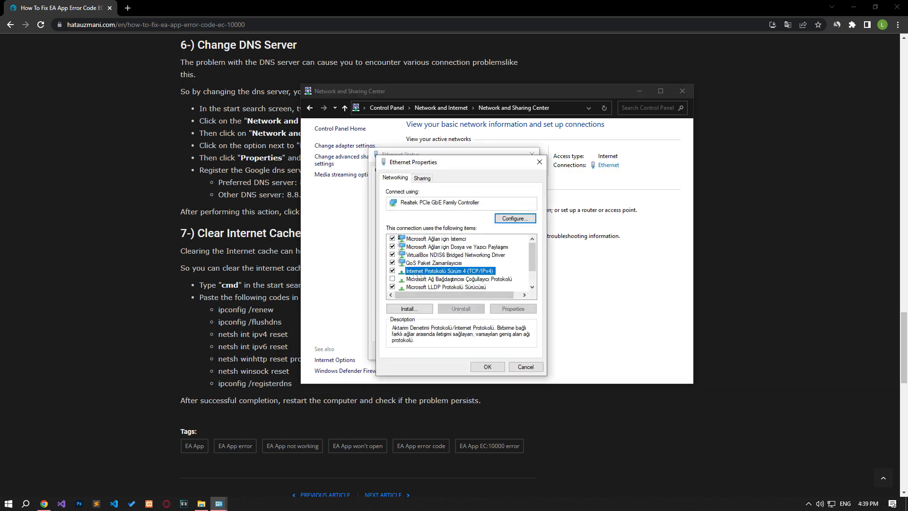
pyautogui.doubleClick(480, 274)
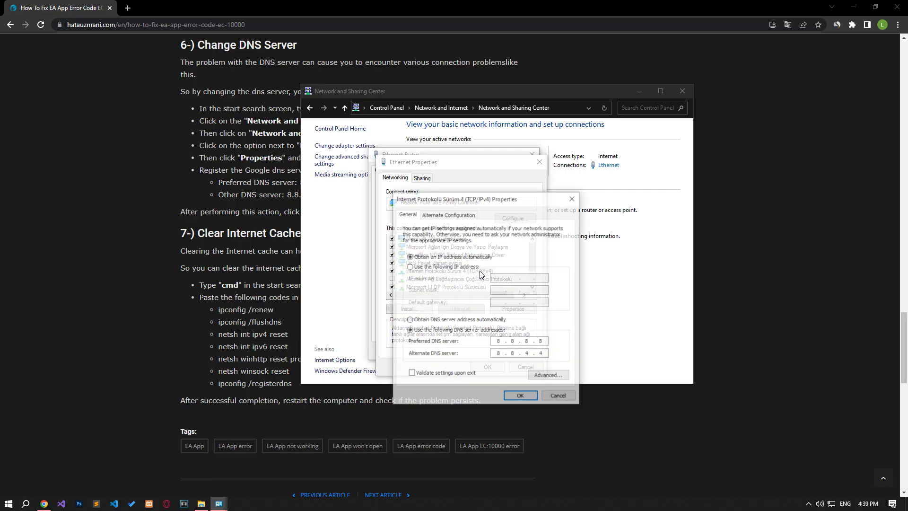
pyautogui.click(422, 331)
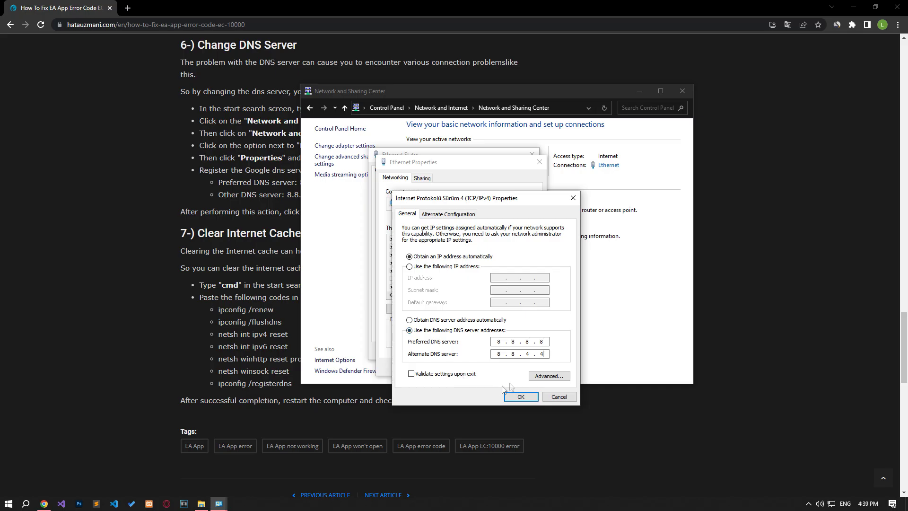
pyautogui.click(524, 397)
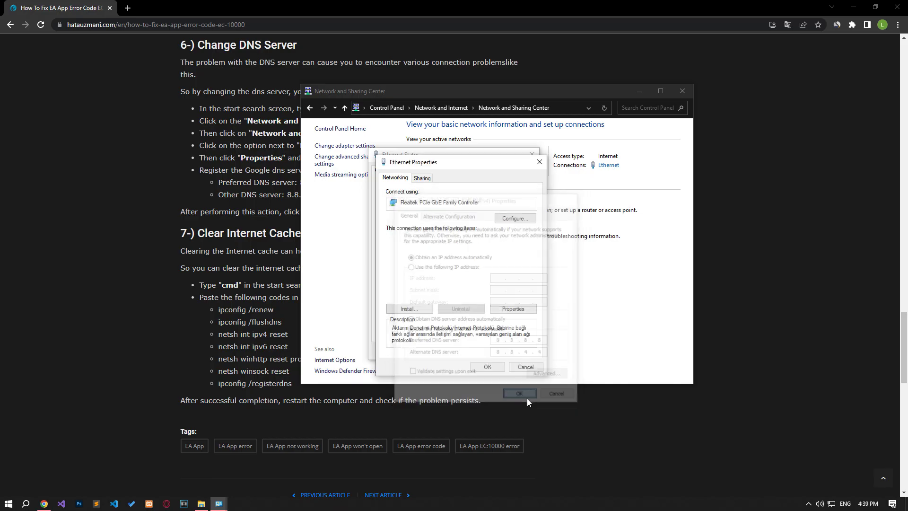
# Select the Internet Protocol version 6 (TCP/IPv6) item, accept the Ethernet properties and close the network windows
pyautogui.scroll(-1, 461, 282)
pyautogui.click(469, 272)
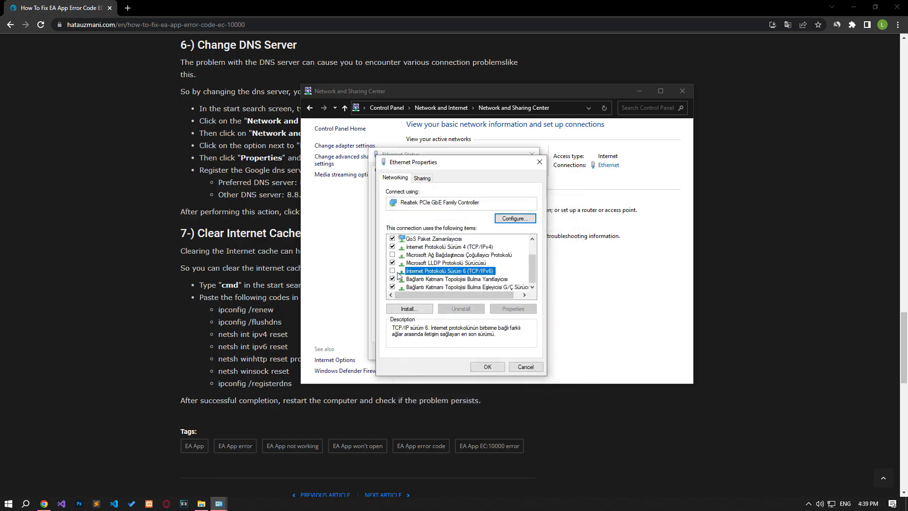
pyautogui.click(494, 369)
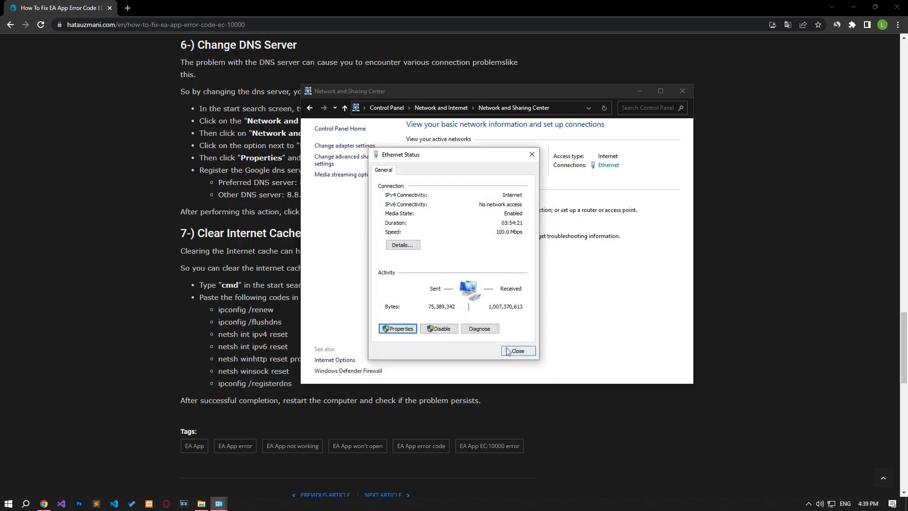
pyautogui.click(519, 352)
pyautogui.click(679, 97)
# Find the Command Prompt with a search for cmd and run it as administrator
pyautogui.press('super')
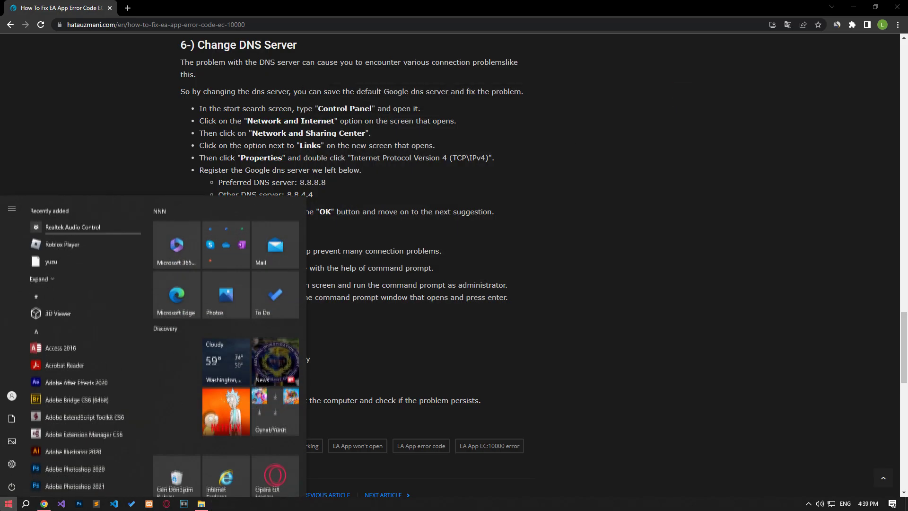
pyautogui.write('cmd')
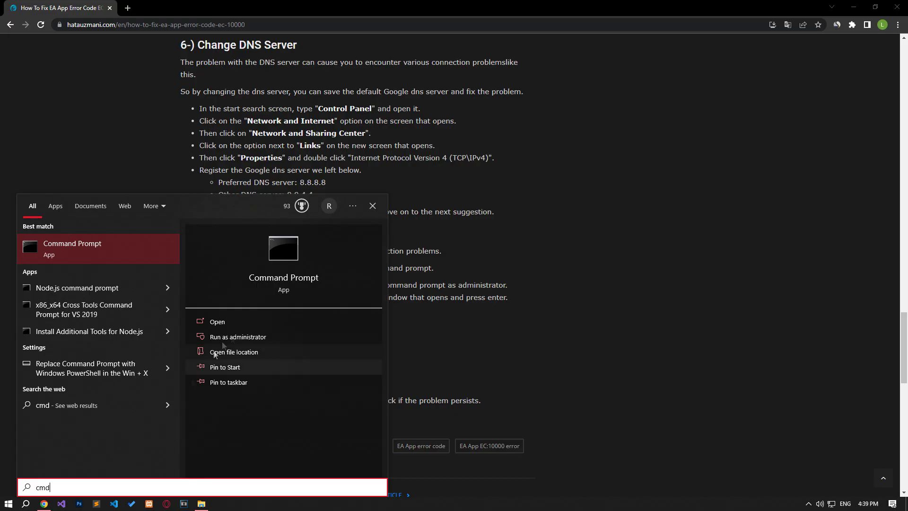
pyautogui.click(243, 340)
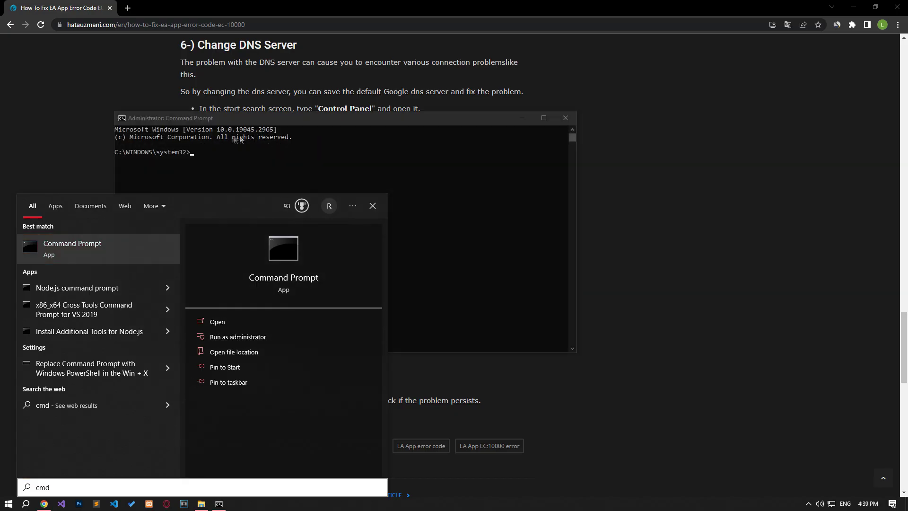
# Copy the article's ipconfig /renew and ipconfig /flushdns commands and run them in the command prompt
pyautogui.tripleClick(254, 322)
pyautogui.hotkey('ctrl', 'c')
pyautogui.hotkey('alt', 'Tab')
pyautogui.hotkey('ctrl', 'v')
pyautogui.press('Return')
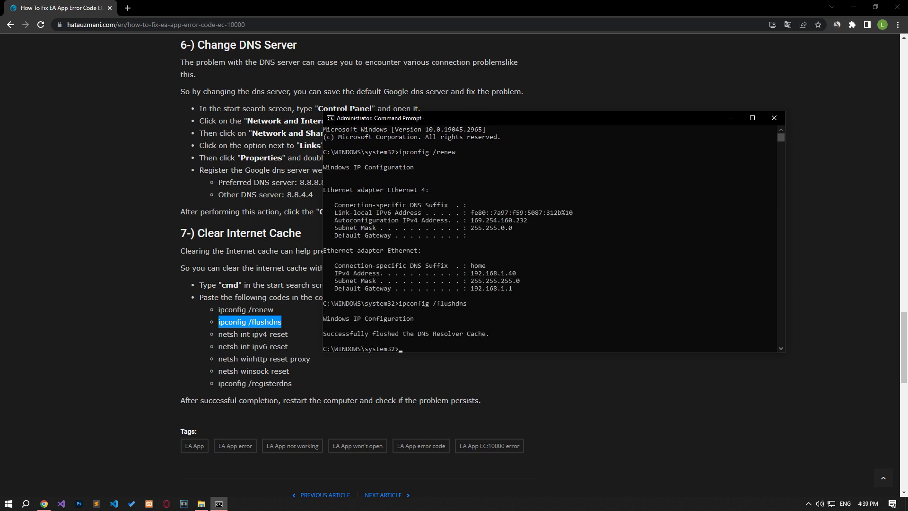
# Run the article's remaining commands, from netsh int ipv4 reset through ipconfig /registerdns, and close the command prompt
pyautogui.tripleClick(256, 358)
pyautogui.tripleClick(254, 370)
pyautogui.tripleClick(249, 383)
pyautogui.hotkey('ctrl', 'c')
pyautogui.hotkey('alt', 'Tab')
pyautogui.hotkey('ctrl', 'v')
pyautogui.press('Return')
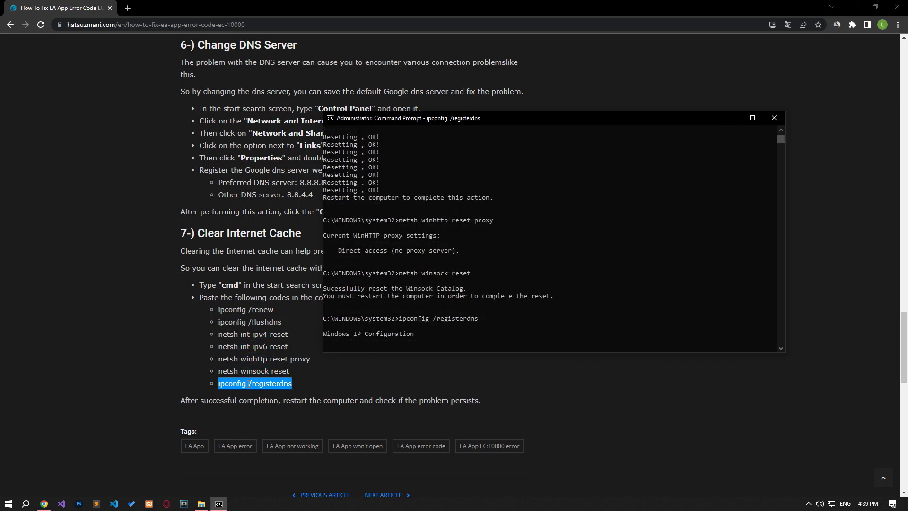
pyautogui.hotkey('alt', 'F4')
# Restart the computer to complete the network resets
pyautogui.click(8, 503)
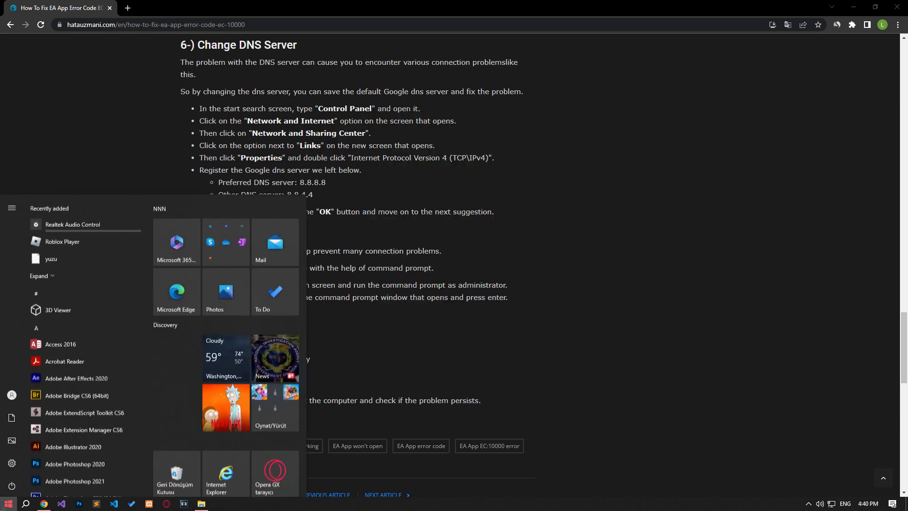
pyautogui.click(12, 482)
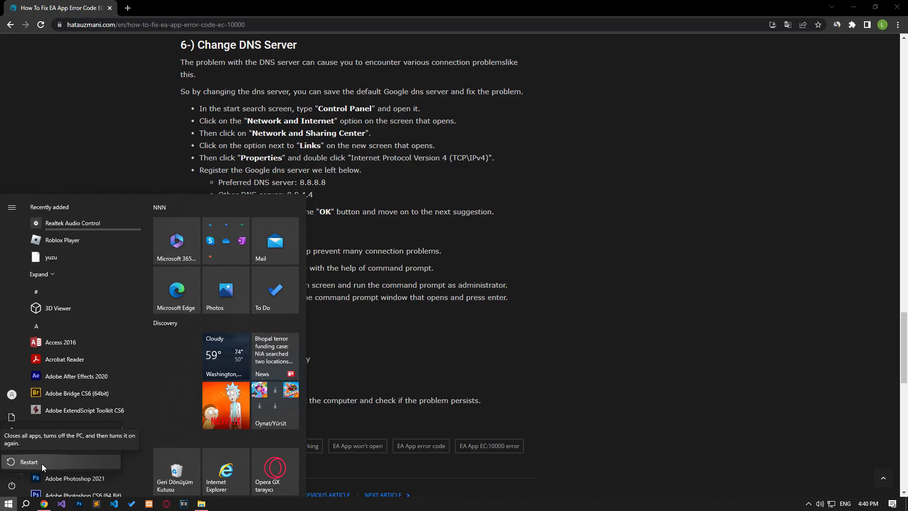
pyautogui.click(28, 461)
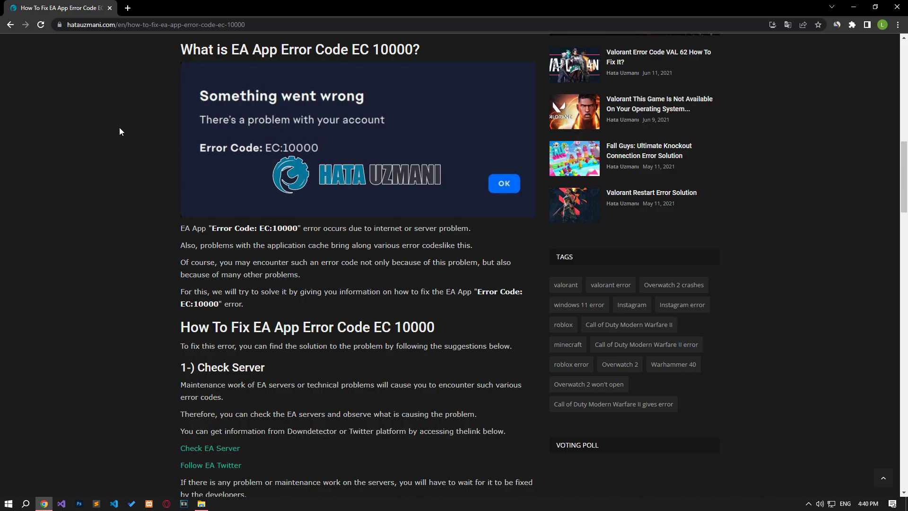